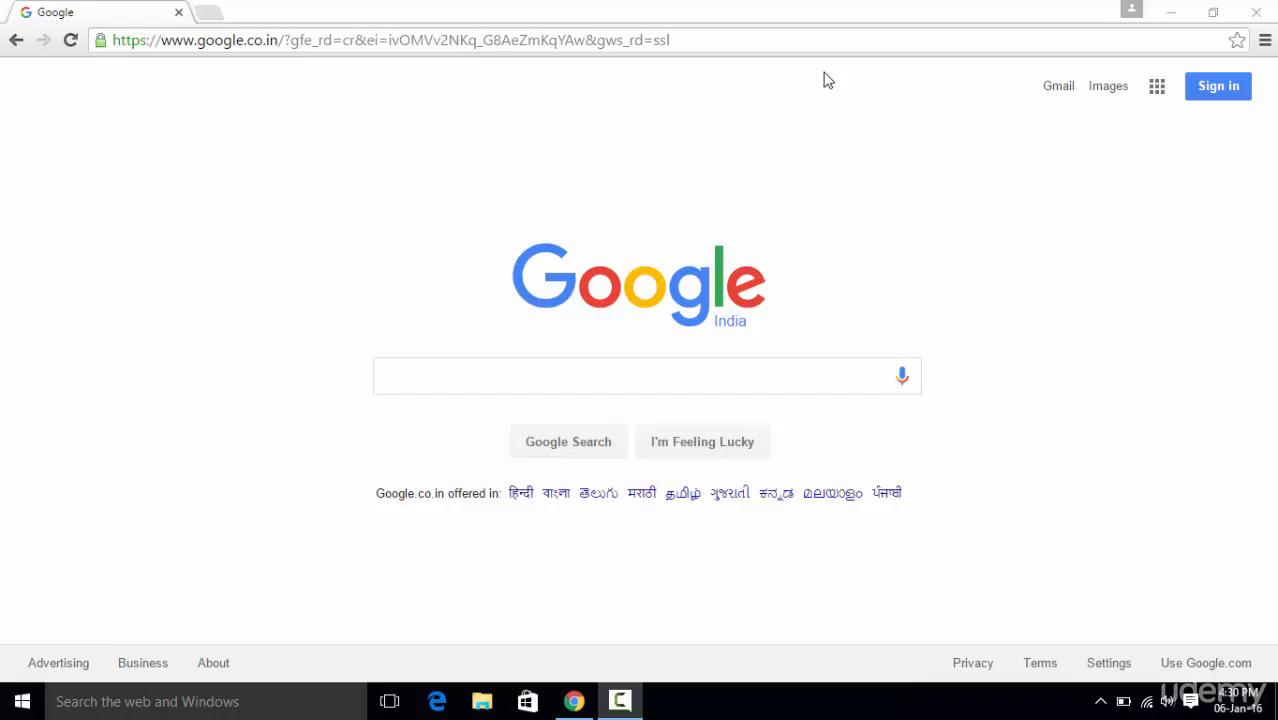
Search Google for "download android studio" and open the Download Android Studio and SDK Tools result on developer.android.com
{"action": "left_click", "coordinate": [409, 370]}
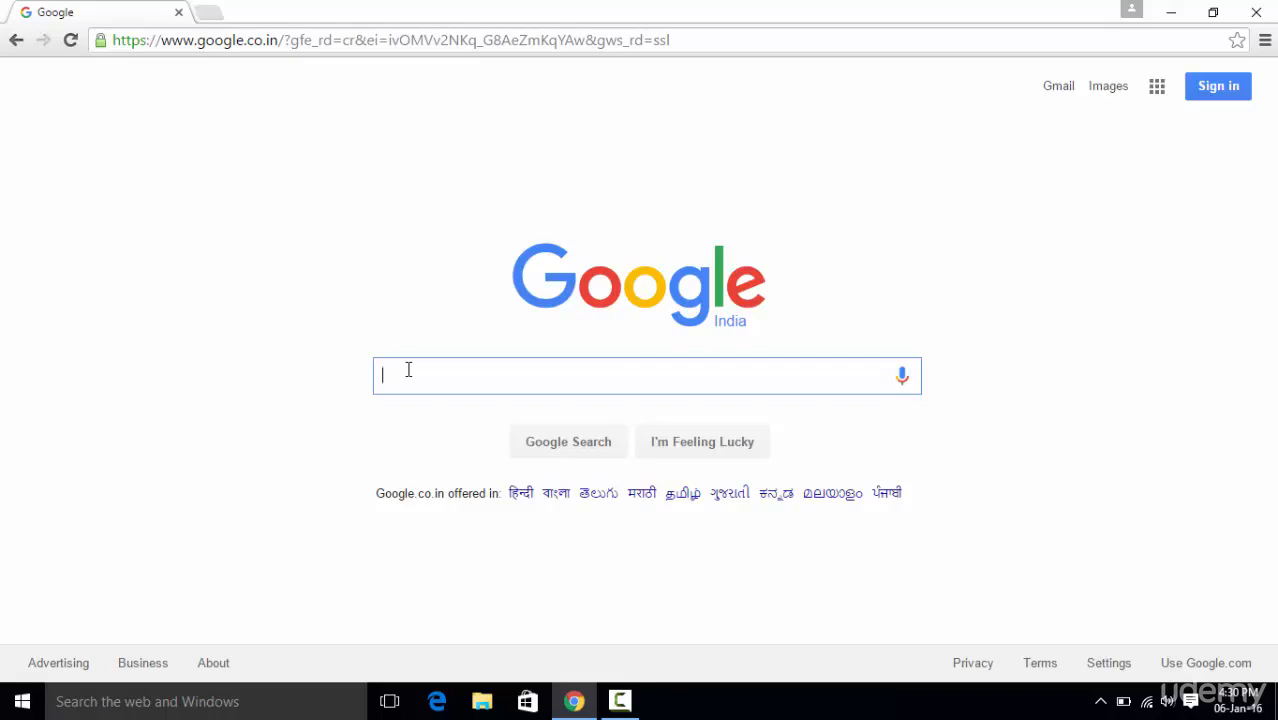
{"action": "type", "text": "downlo"}
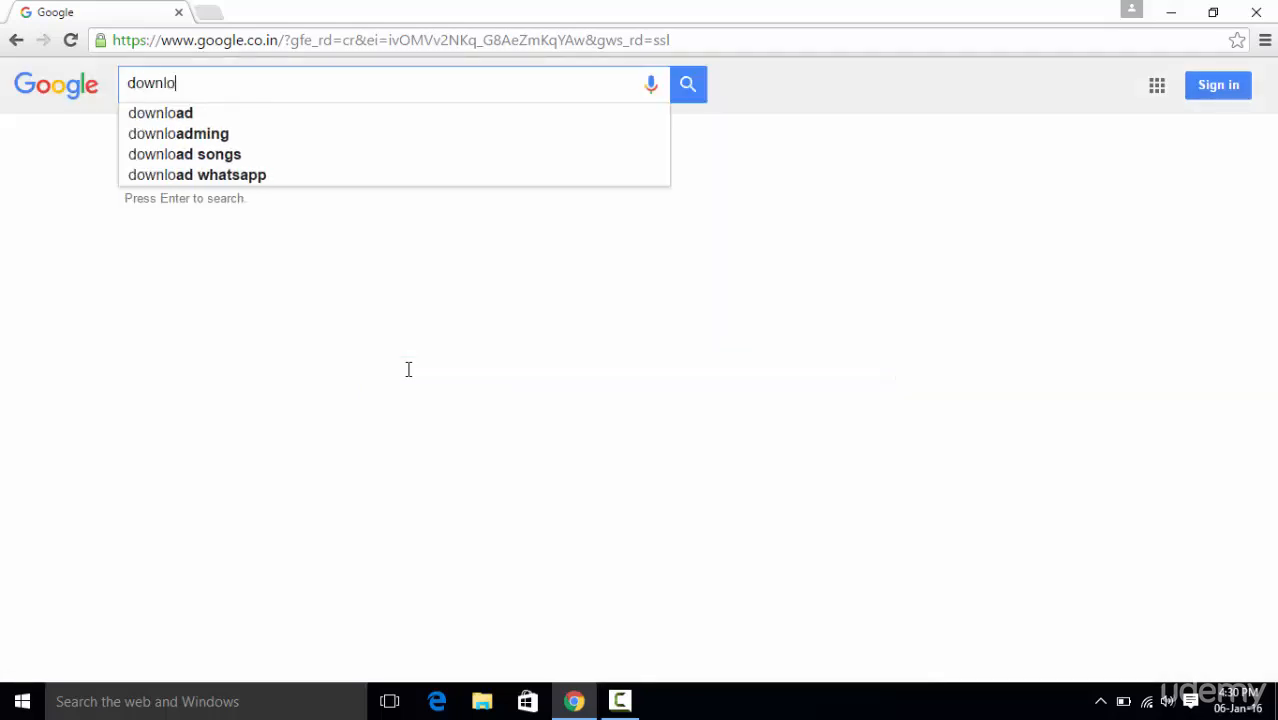
{"action": "type", "text": "ad android "}
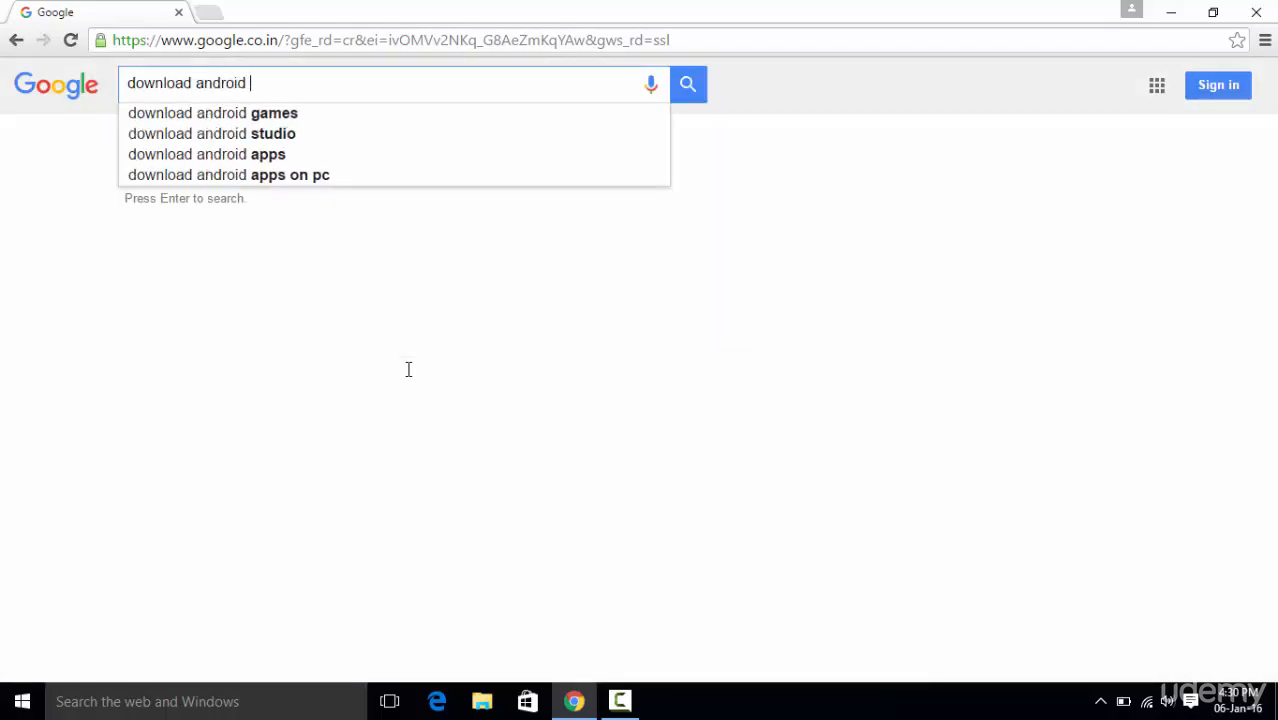
{"action": "type", "text": "studio"}
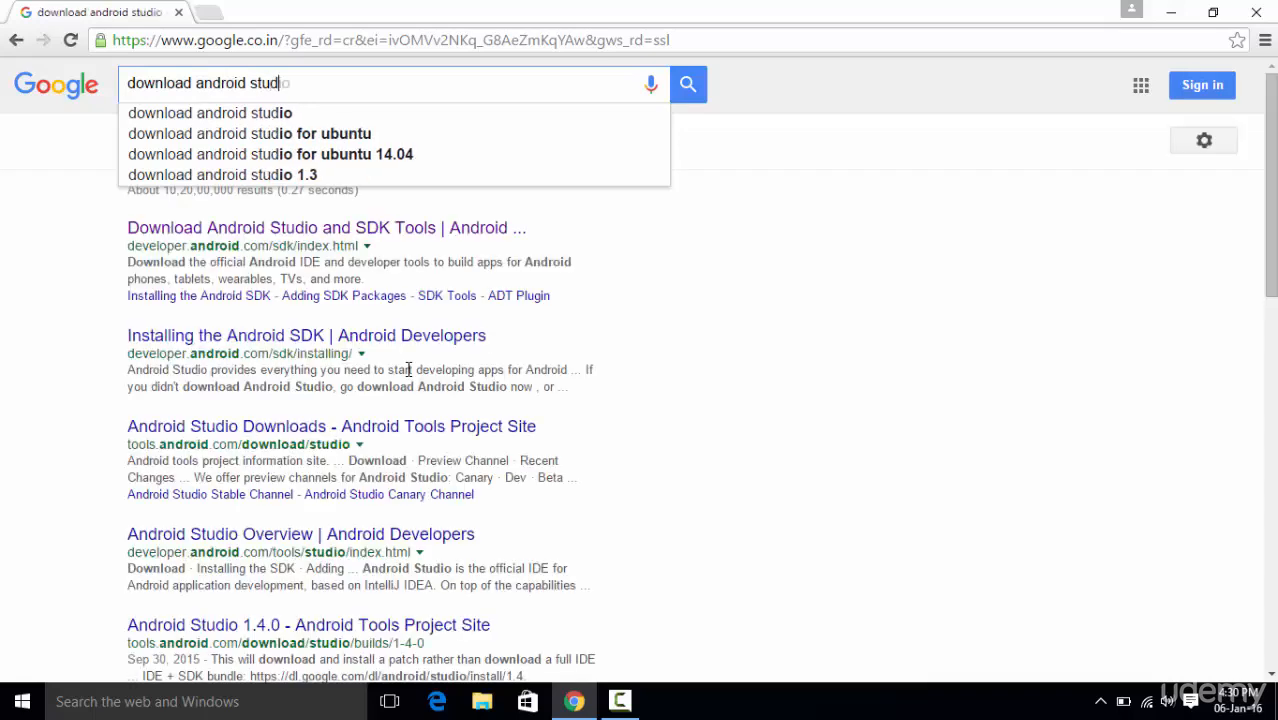
{"action": "key", "text": "Return"}
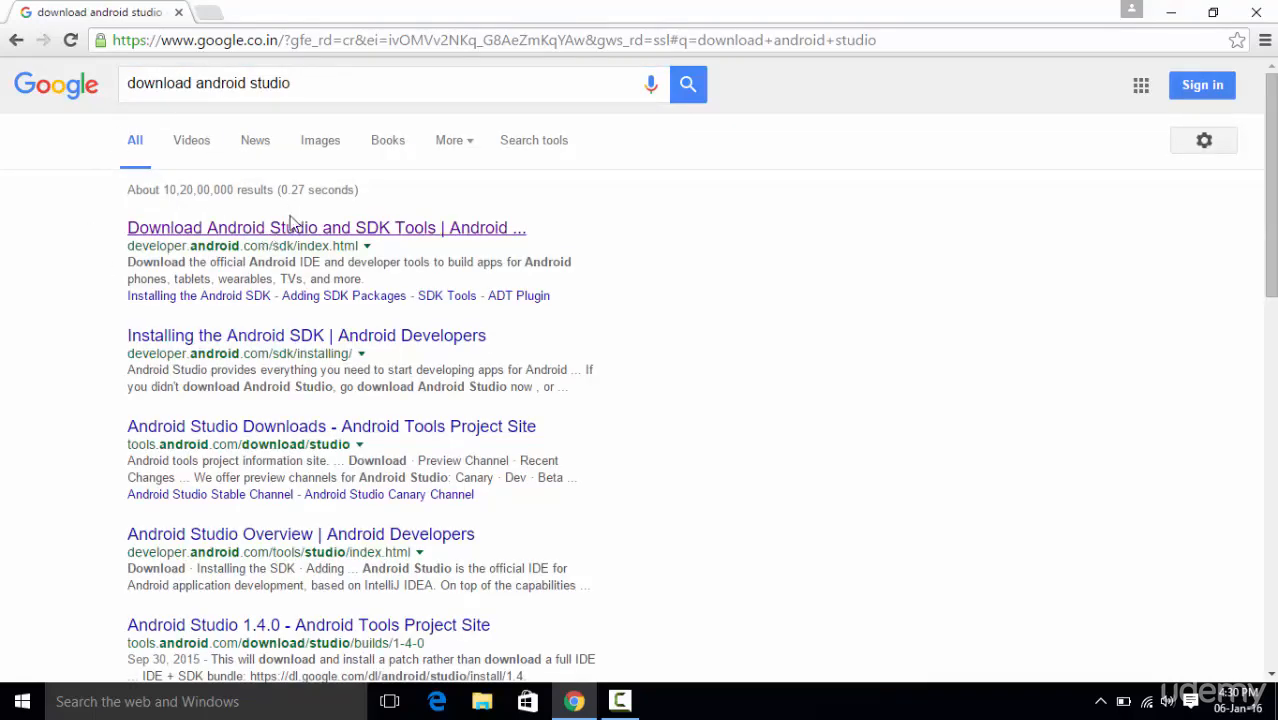
{"action": "left_click", "coordinate": [232, 230]}
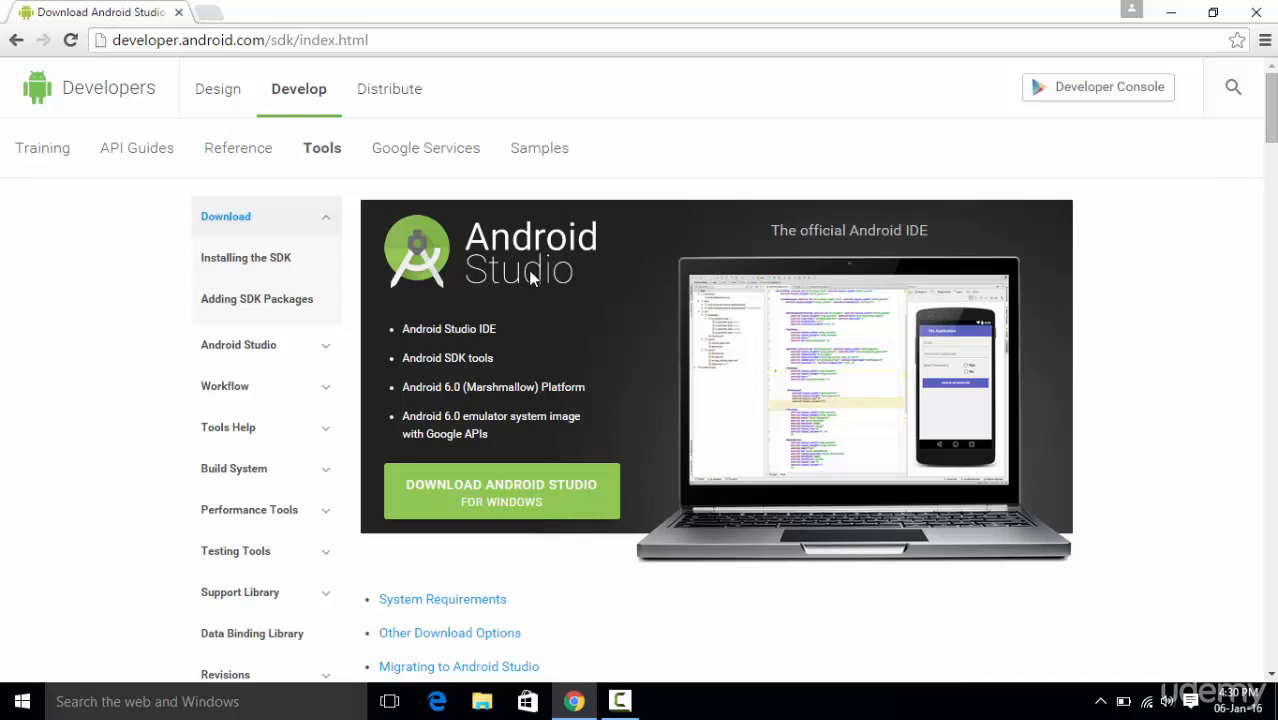
Go to the System Requirements section of the Android Studio download page and review the Windows requirements
{"action": "scroll", "coordinate": [518, 240], "scroll_direction": "down", "scroll_amount": 1}
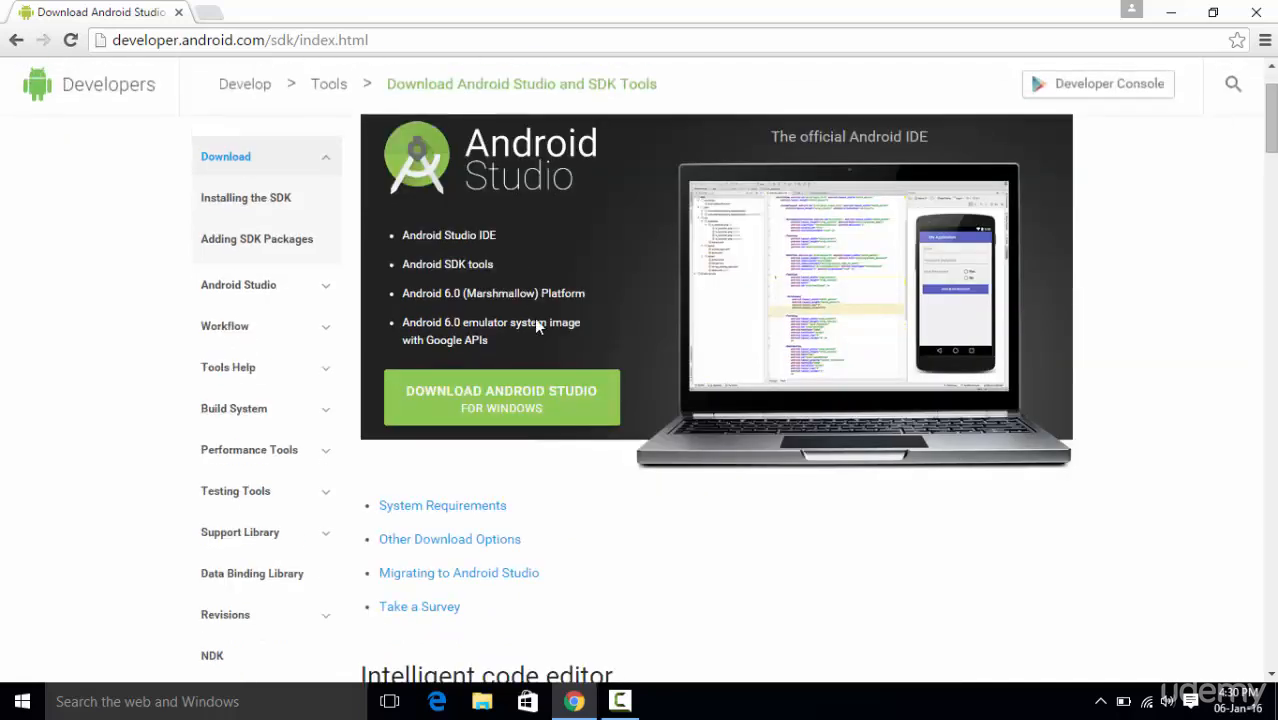
{"action": "left_click", "coordinate": [418, 510]}
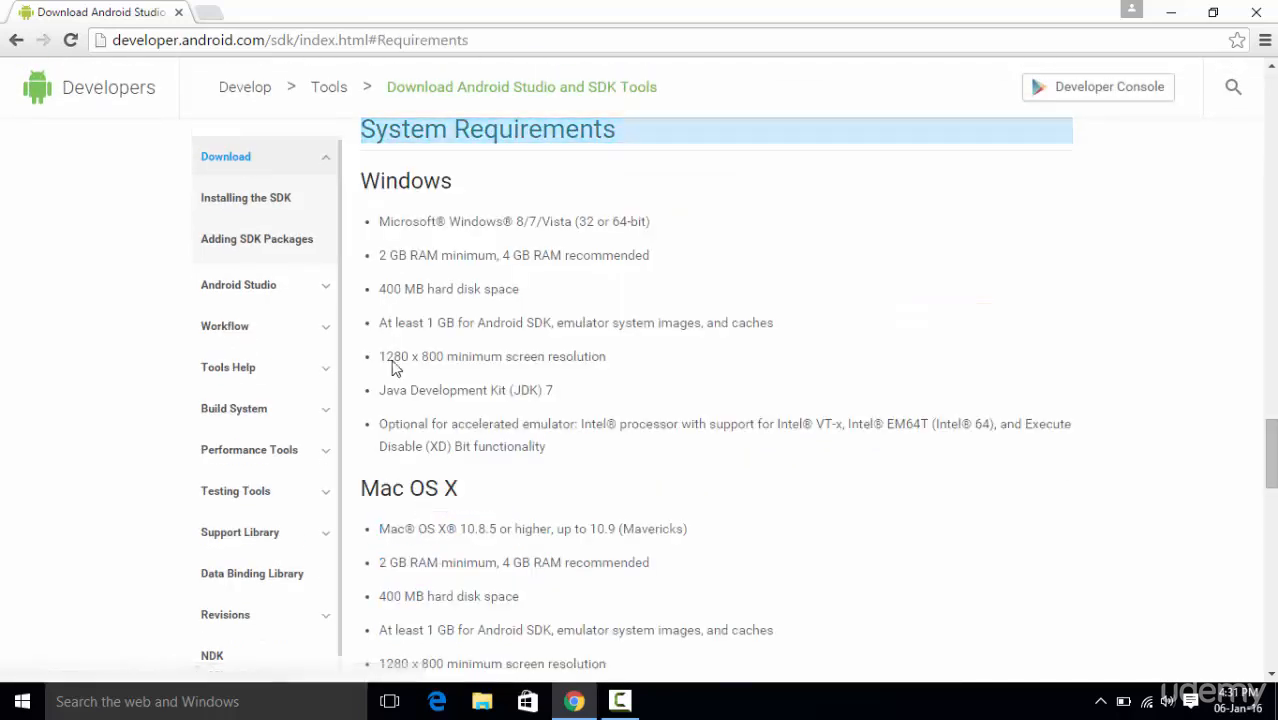
{"action": "scroll", "coordinate": [640, 290], "scroll_direction": "up", "scroll_amount": 7}
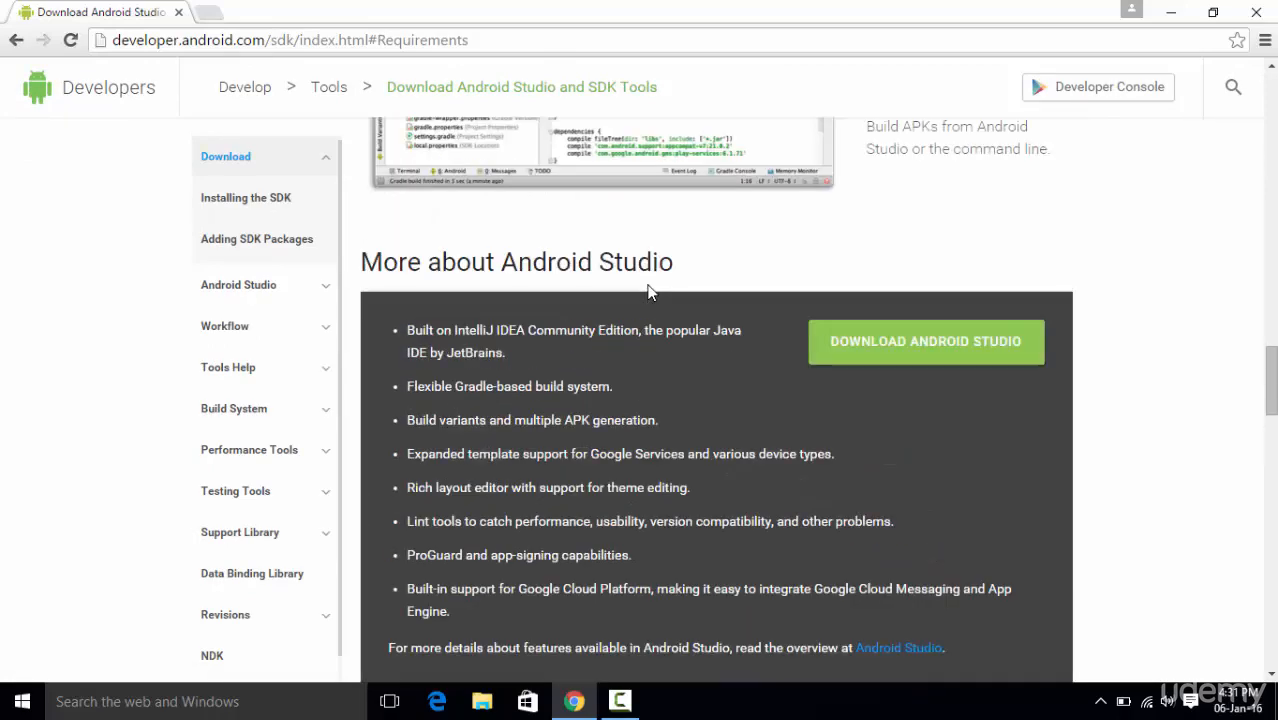
{"action": "scroll", "coordinate": [646, 296], "scroll_direction": "down", "scroll_amount": 1}
{"action": "scroll", "coordinate": [646, 296], "scroll_direction": "down", "scroll_amount": 6}
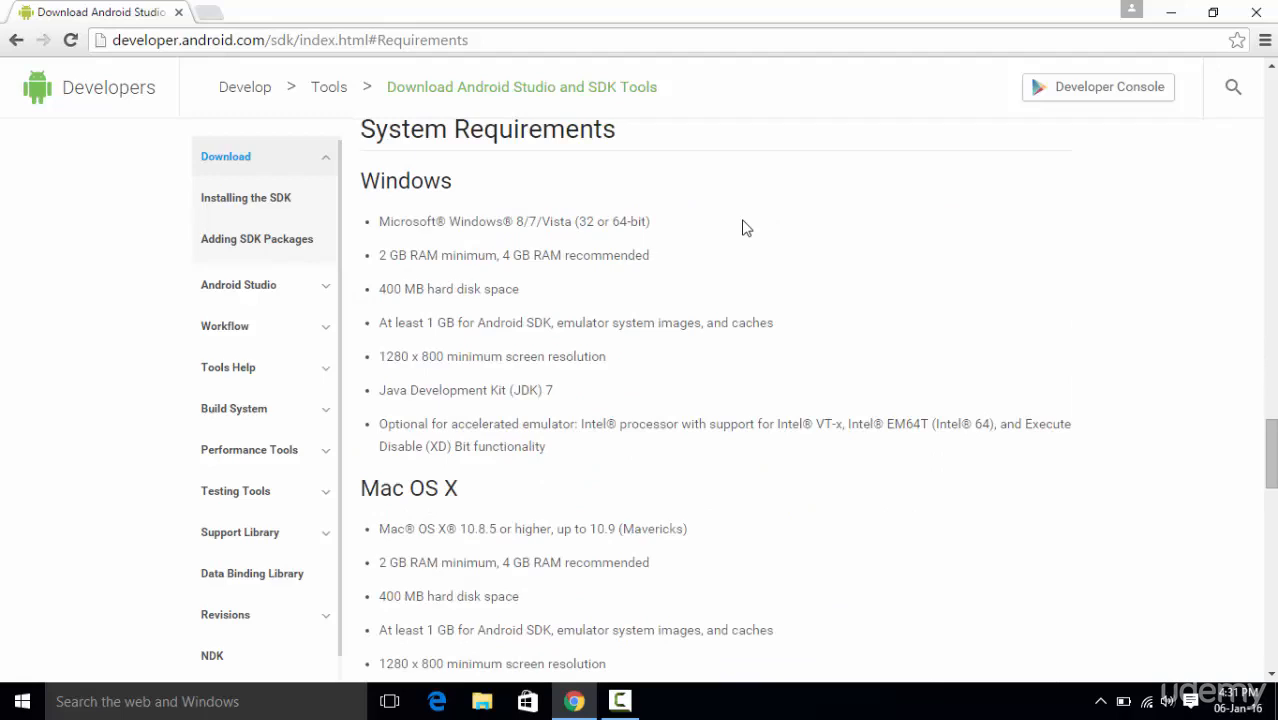
{"action": "scroll", "coordinate": [420, 200], "scroll_direction": "up", "scroll_amount": 1}
{"action": "scroll", "coordinate": [427, 205], "scroll_direction": "down", "scroll_amount": 1}
Highlight the recommended and minimum RAM entries in the Windows system requirements to examine them
{"action": "left_click_drag", "start_coordinate": [379, 255], "coordinate": [661, 261]}
{"action": "left_click", "coordinate": [480, 255]}
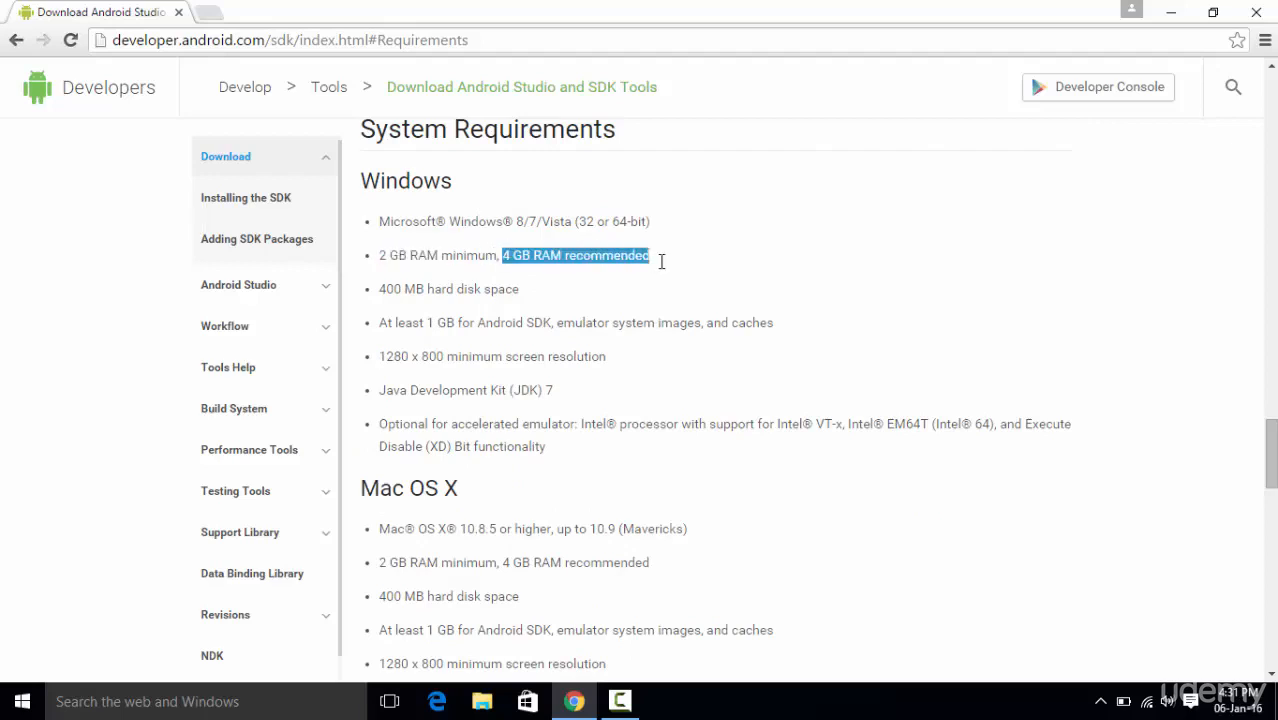
{"action": "left_click", "coordinate": [658, 263]}
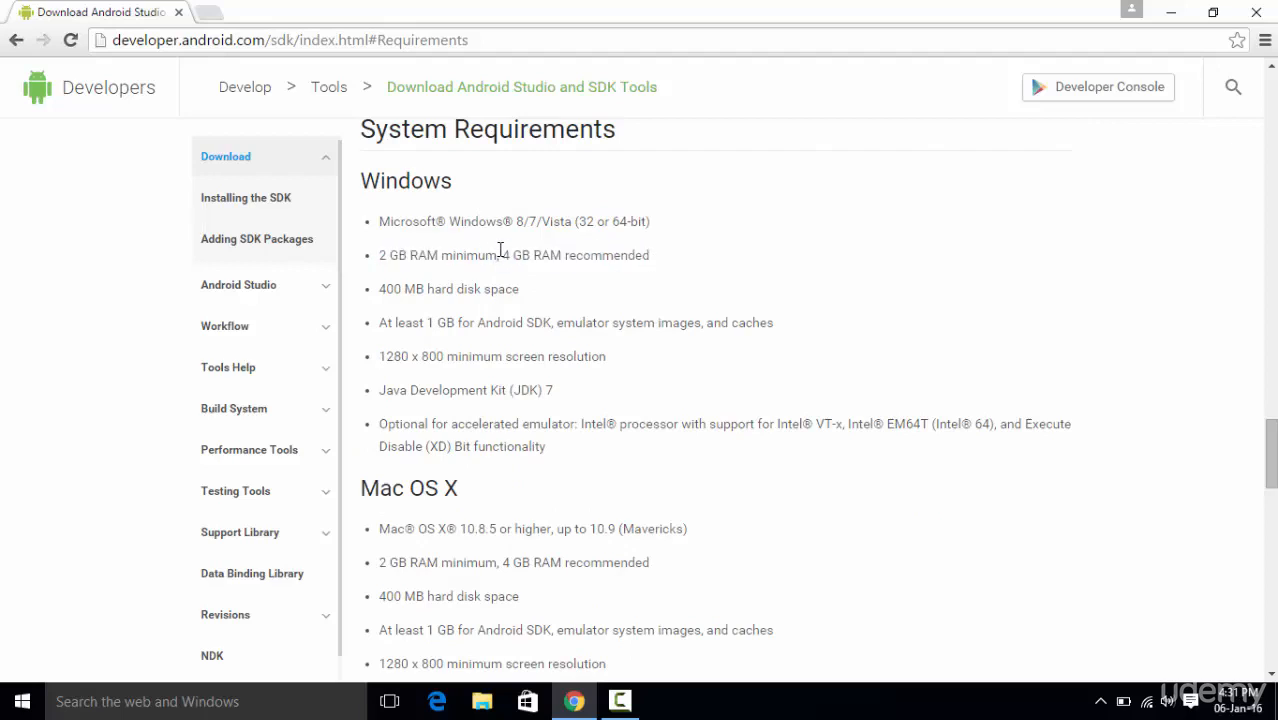
{"action": "left_click_drag", "start_coordinate": [503, 255], "coordinate": [648, 255]}
{"action": "left_click", "coordinate": [659, 255]}
{"action": "left_click_drag", "start_coordinate": [500, 255], "coordinate": [379, 257]}
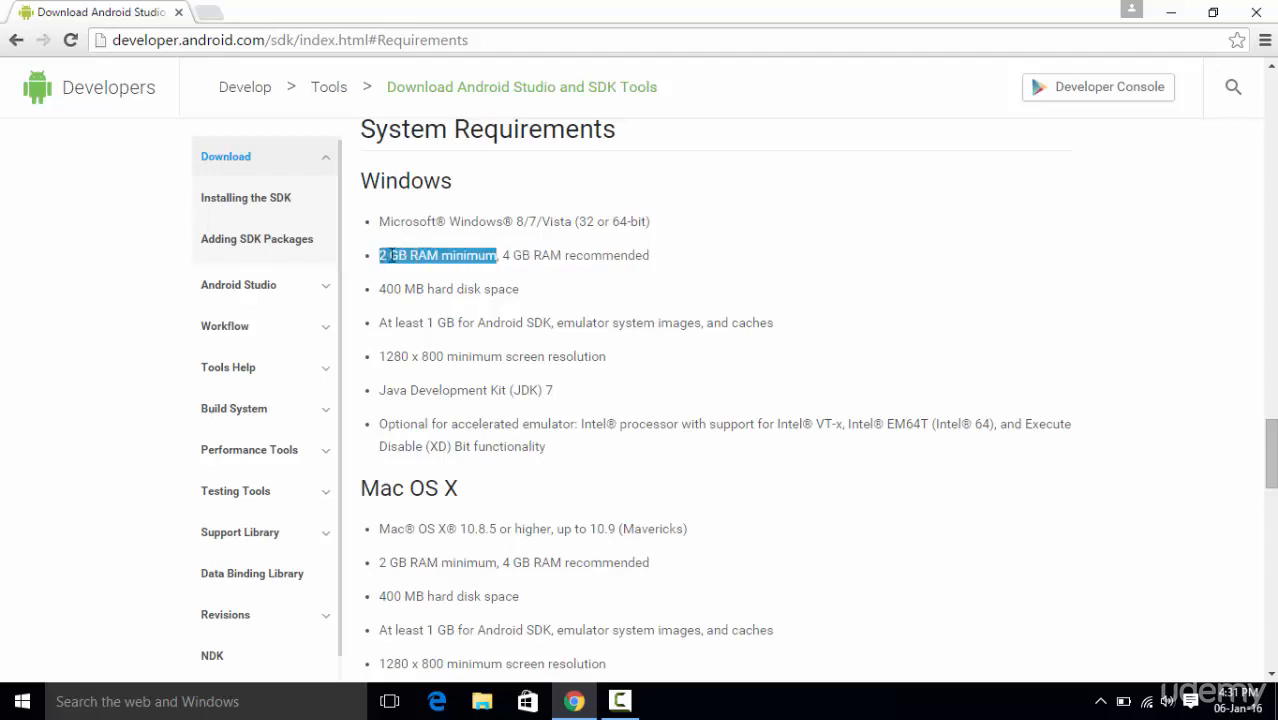
{"action": "left_click", "coordinate": [382, 255]}
{"action": "left_click_drag", "start_coordinate": [380, 255], "coordinate": [500, 255]}
{"action": "left_click", "coordinate": [532, 277]}
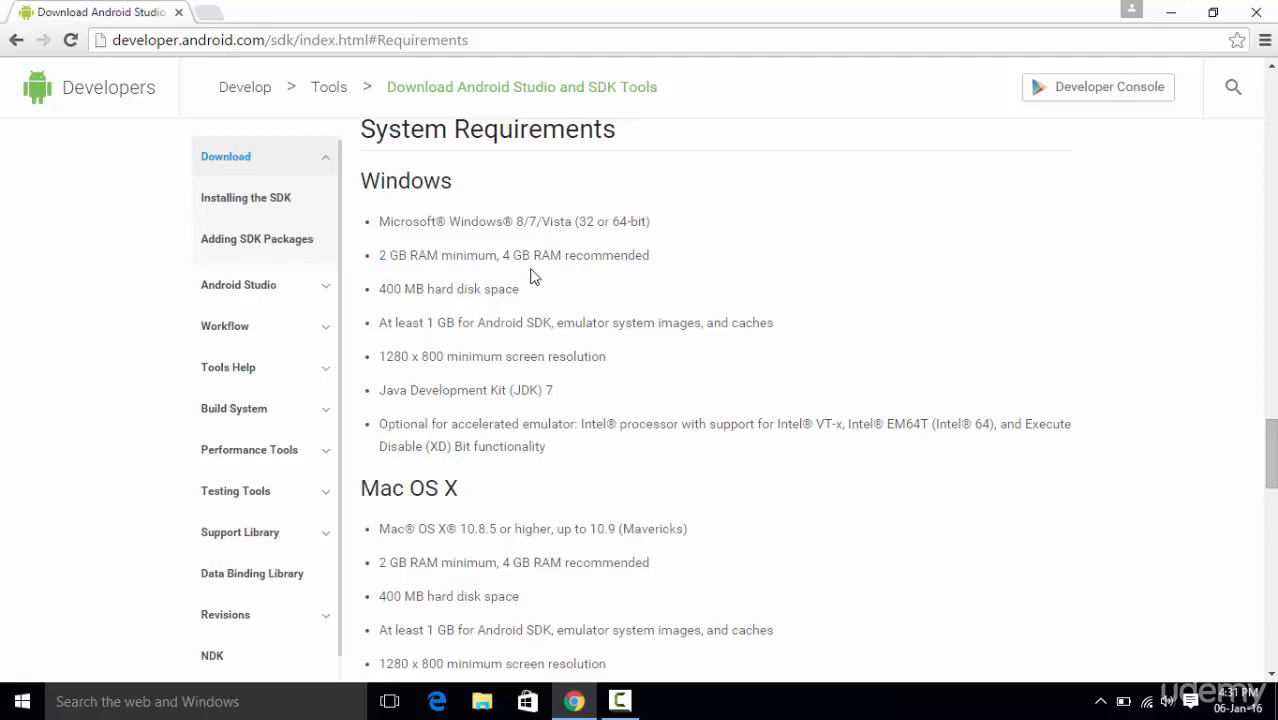
Revisit the Windows system requirements from the start of the page, examining the recommended RAM and the entries from Android SDK space onward
{"action": "scroll", "coordinate": [522, 277], "scroll_direction": "up", "scroll_amount": 15}
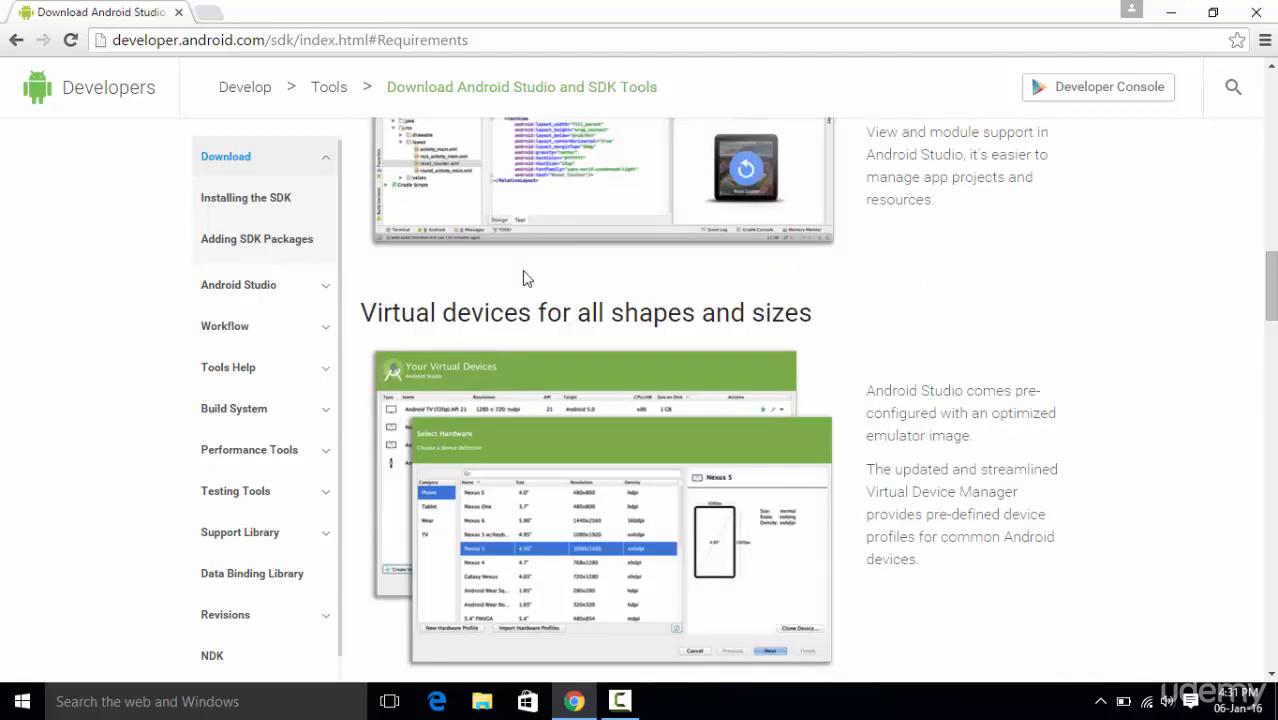
{"action": "scroll", "coordinate": [524, 272], "scroll_direction": "up", "scroll_amount": 15}
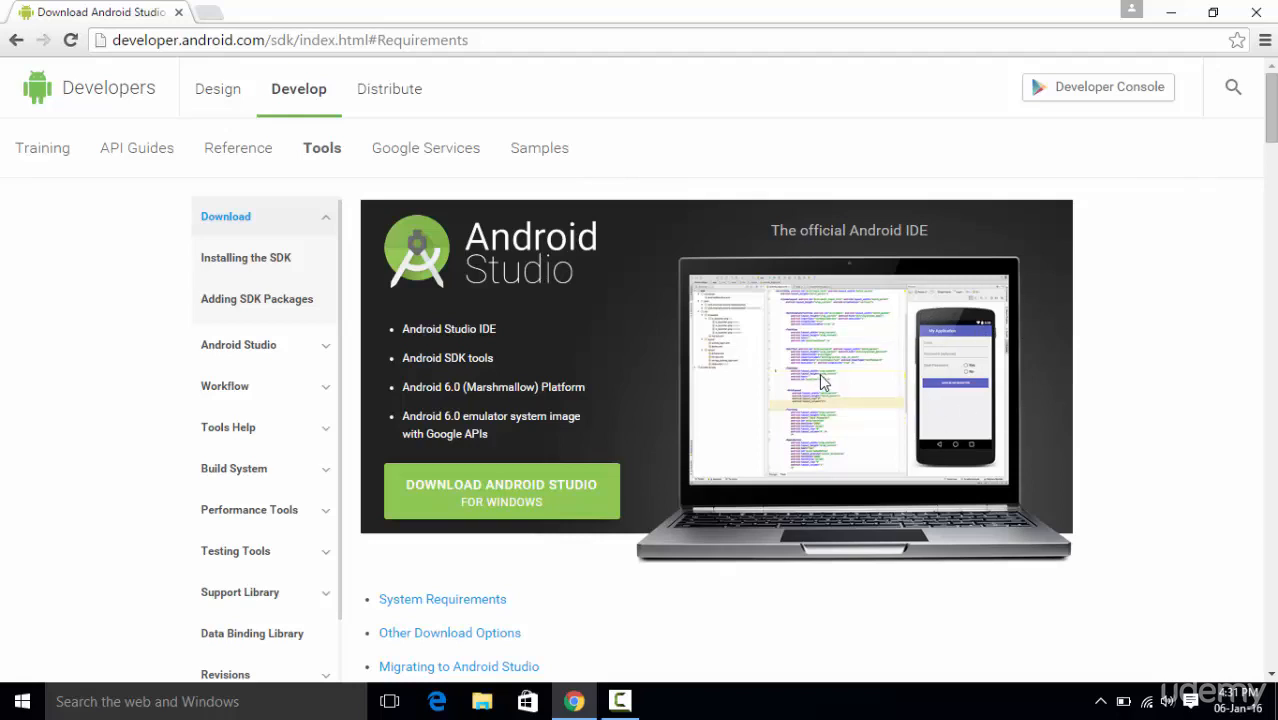
{"action": "scroll", "coordinate": [819, 373], "scroll_direction": "down", "scroll_amount": 3}
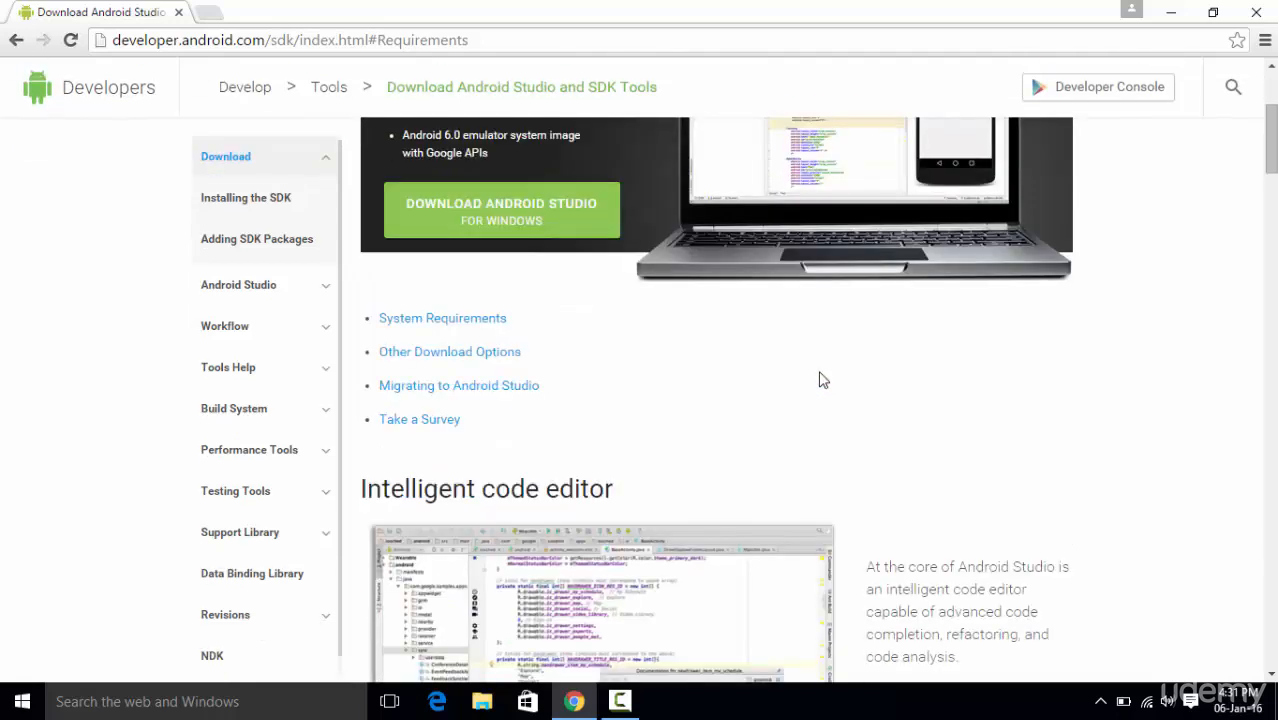
{"action": "left_click", "coordinate": [495, 332]}
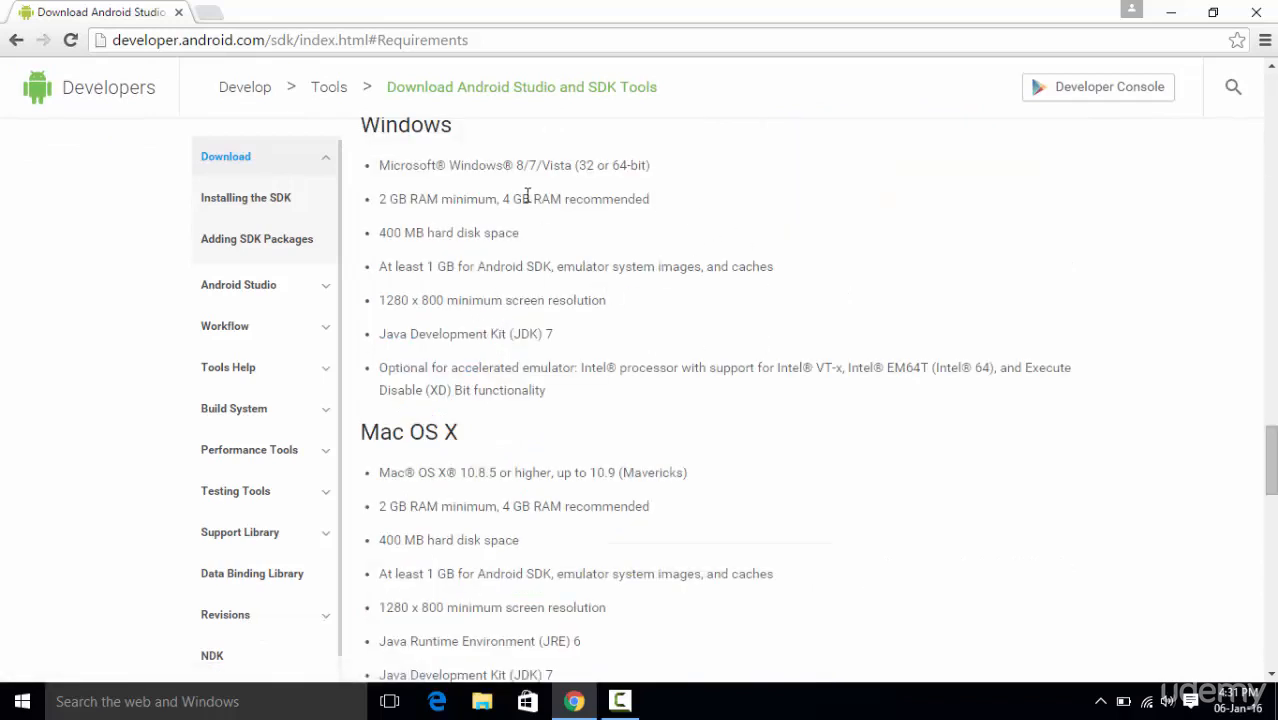
{"action": "left_click_drag", "start_coordinate": [503, 199], "coordinate": [650, 198]}
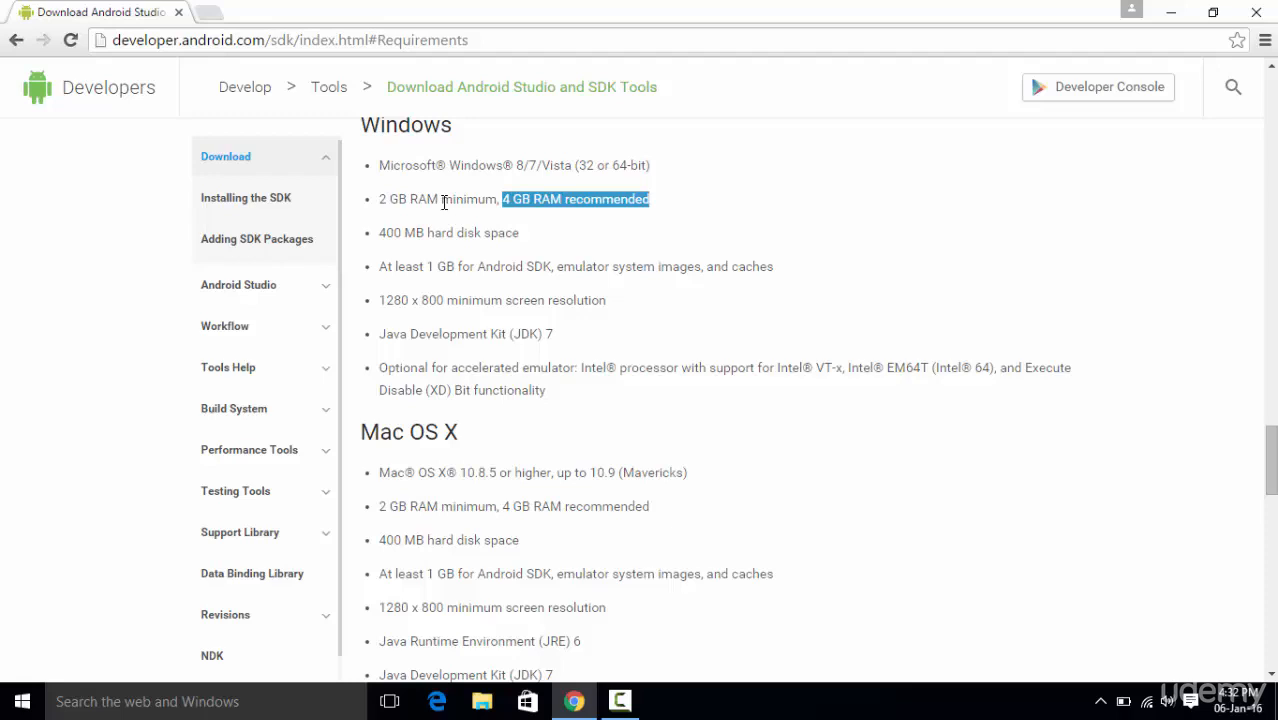
{"action": "left_click", "coordinate": [392, 226]}
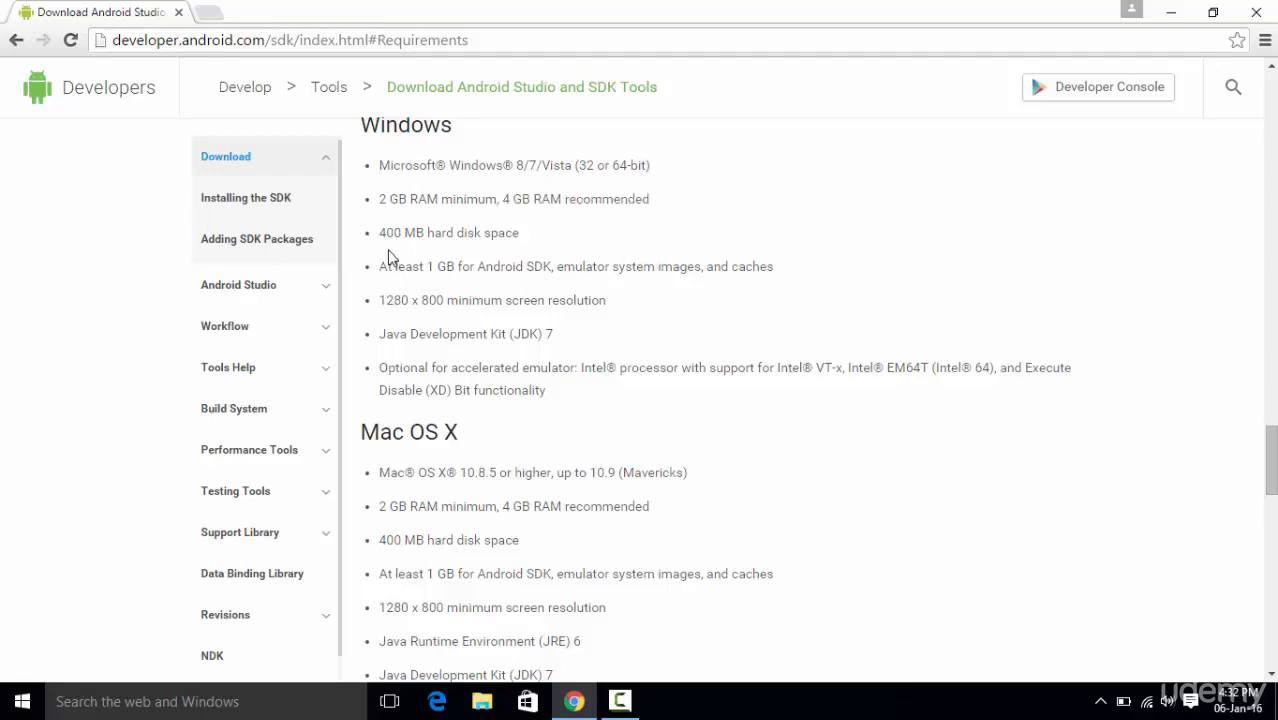
{"action": "left_click_drag", "start_coordinate": [382, 262], "coordinate": [545, 387]}
{"action": "left_click", "coordinate": [673, 305]}
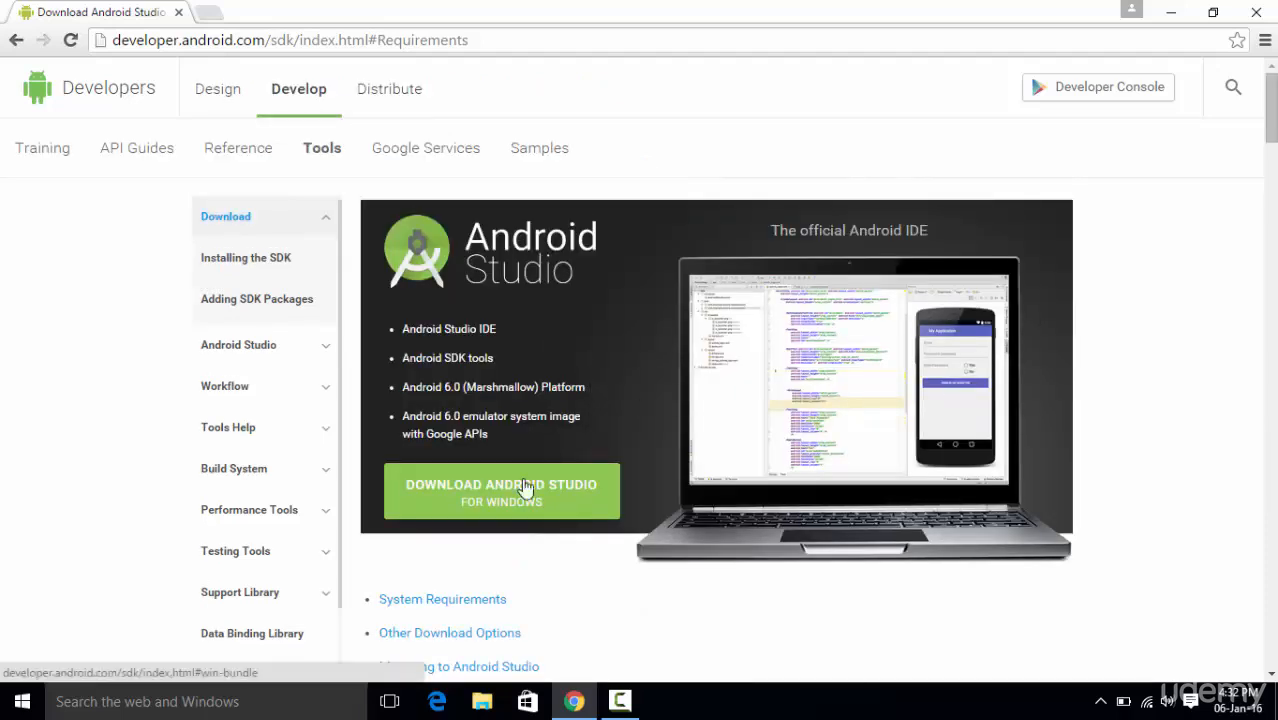
Open the Android Studio download terms, agree to the terms and conditions, and start the download for Windows
{"action": "left_click", "coordinate": [540, 508]}
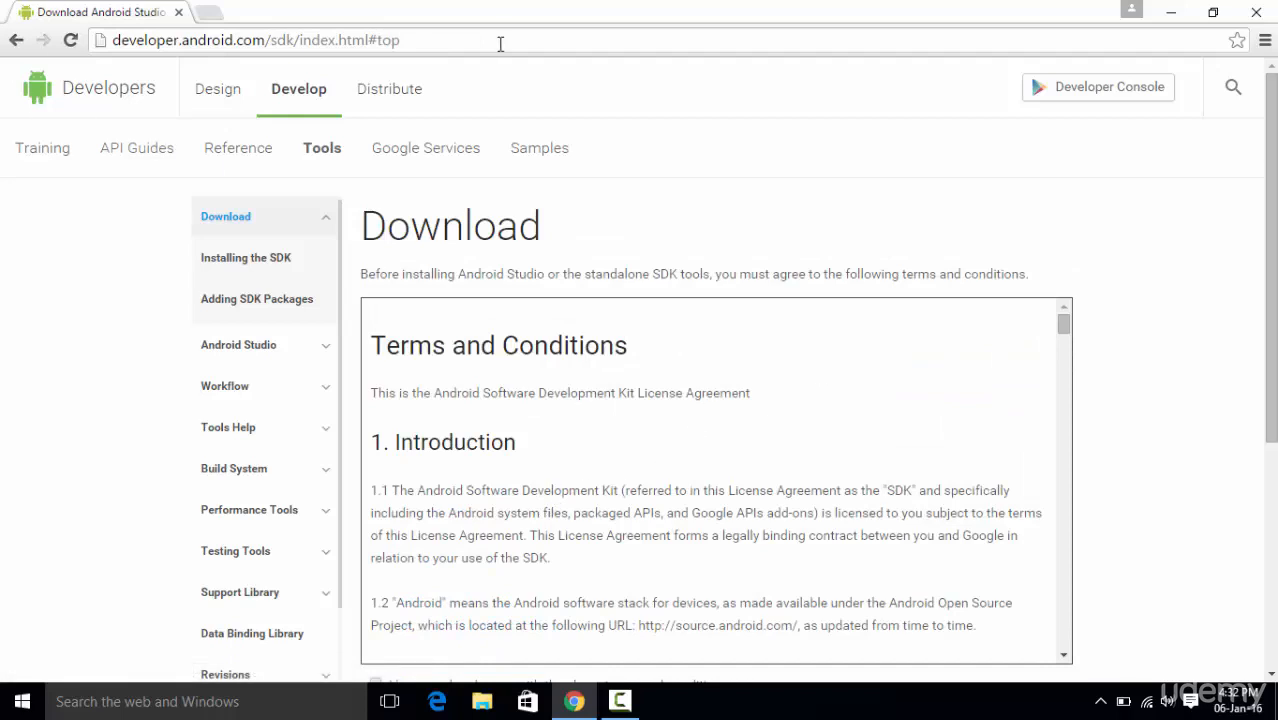
{"action": "scroll", "coordinate": [1181, 391], "scroll_direction": "down", "scroll_amount": 5}
{"action": "scroll", "coordinate": [1175, 387], "scroll_direction": "up", "scroll_amount": 5}
{"action": "scroll", "coordinate": [753, 430], "scroll_direction": "down", "scroll_amount": 4}
{"action": "scroll", "coordinate": [1122, 403], "scroll_direction": "down", "scroll_amount": 3}
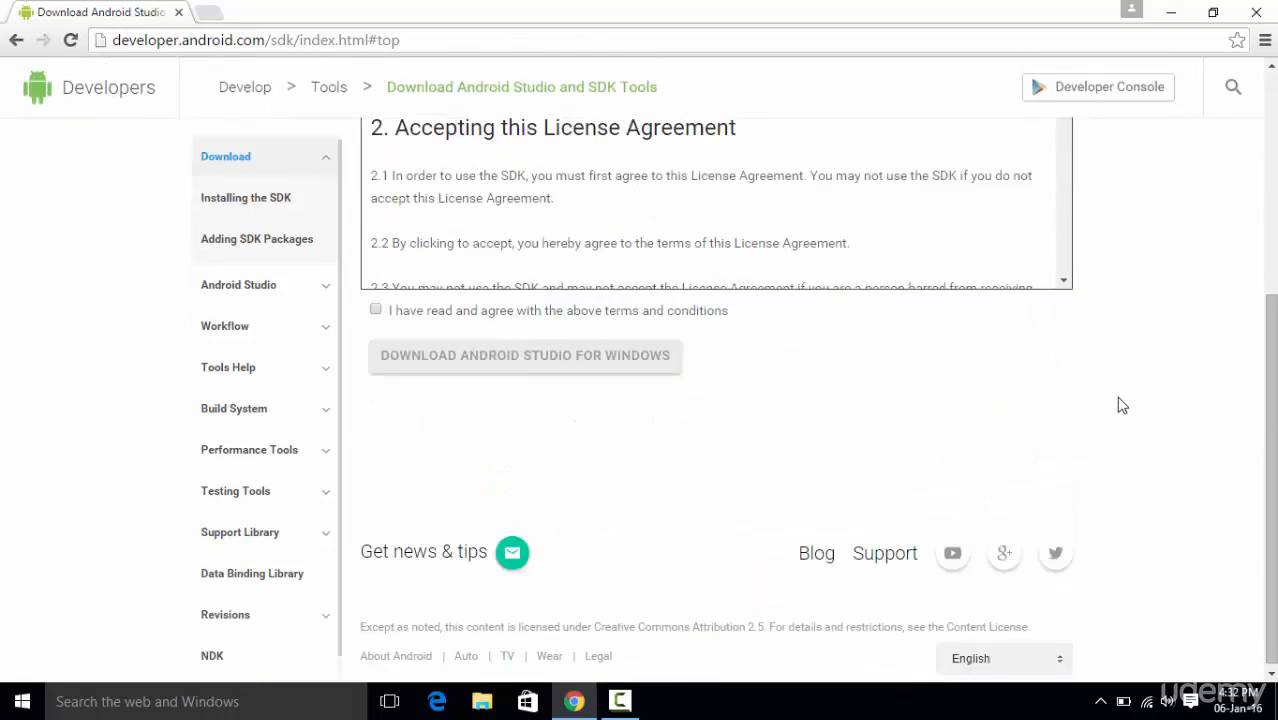
{"action": "scroll", "coordinate": [1128, 402], "scroll_direction": "up", "scroll_amount": 2}
{"action": "scroll", "coordinate": [884, 340], "scroll_direction": "down", "scroll_amount": 3}
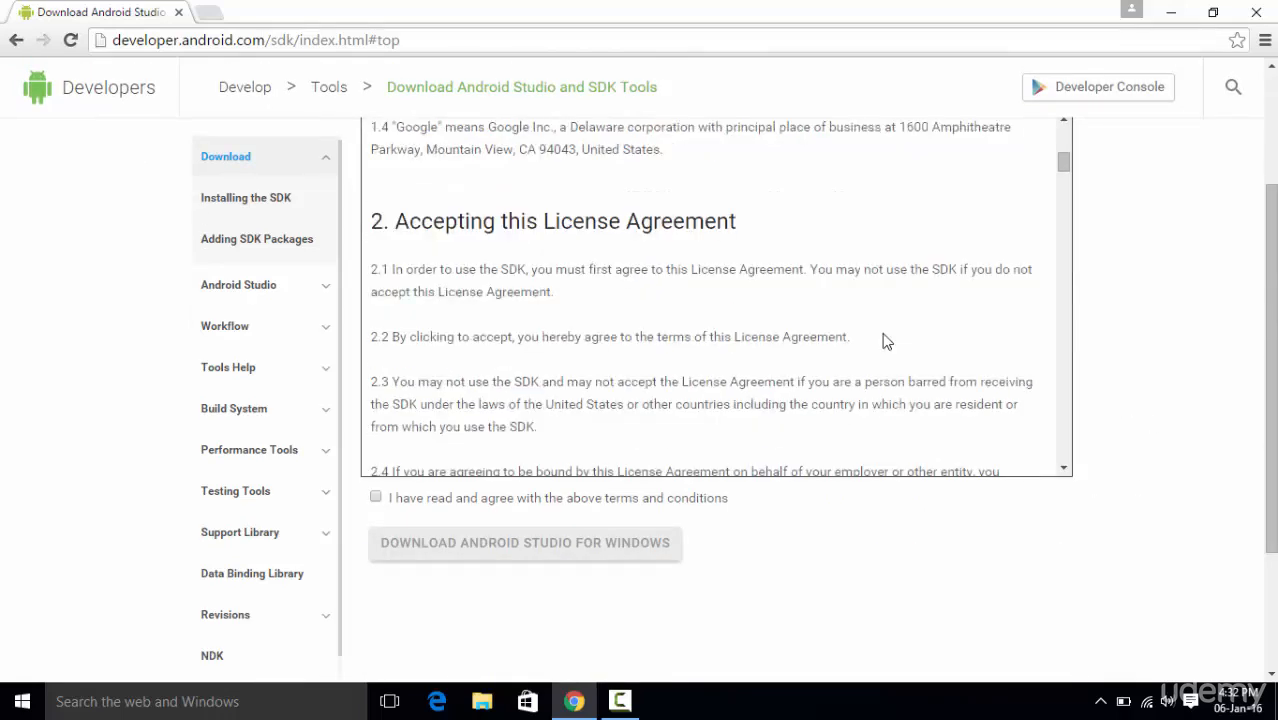
{"action": "left_click", "coordinate": [375, 498]}
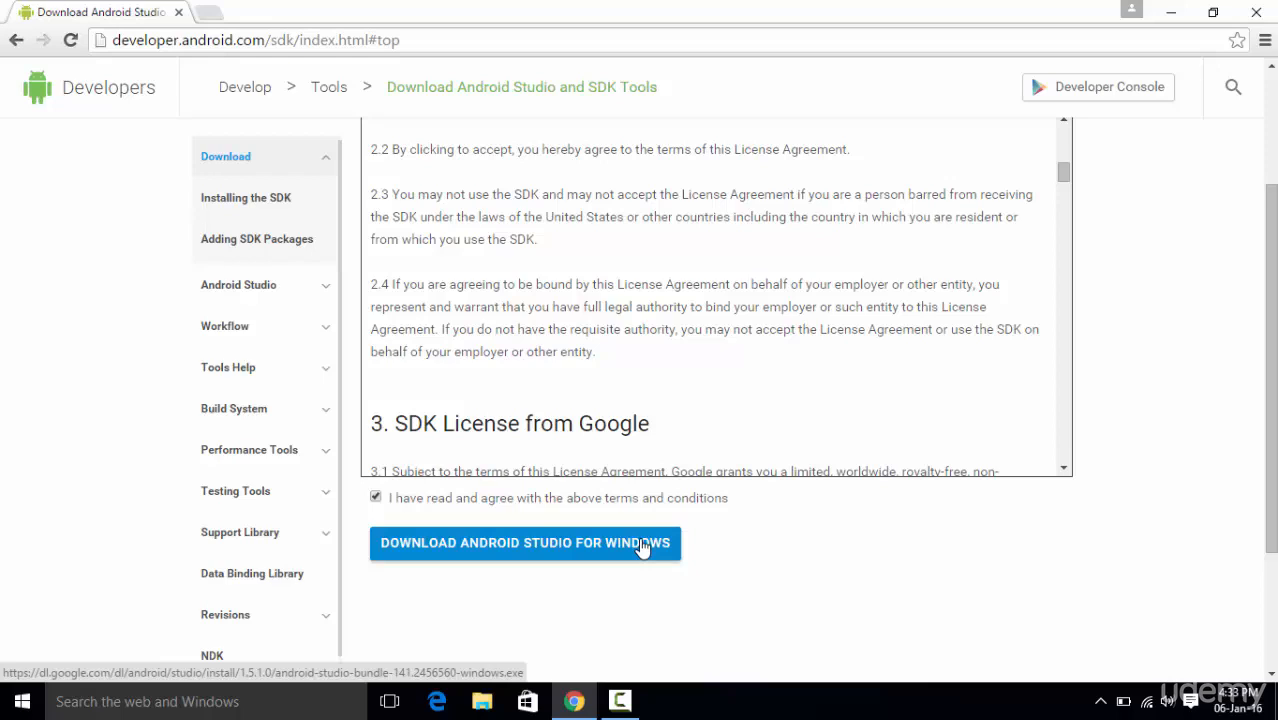
{"action": "left_click", "coordinate": [465, 547]}
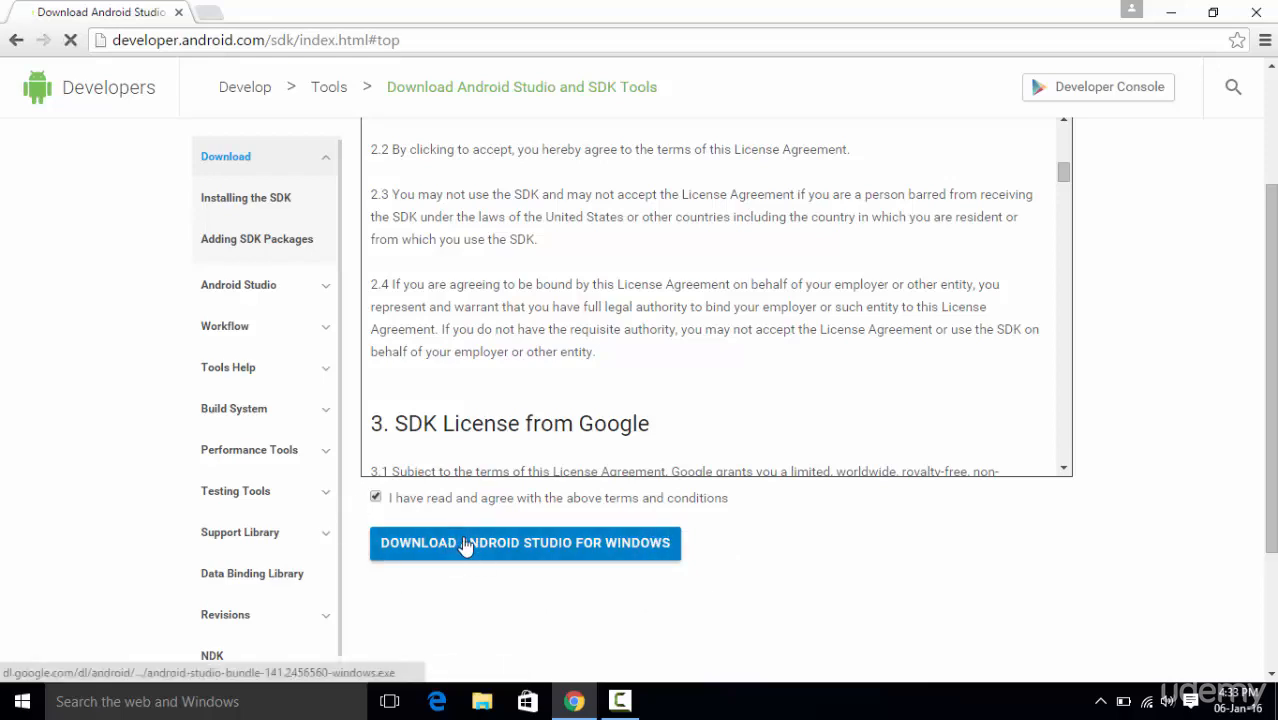